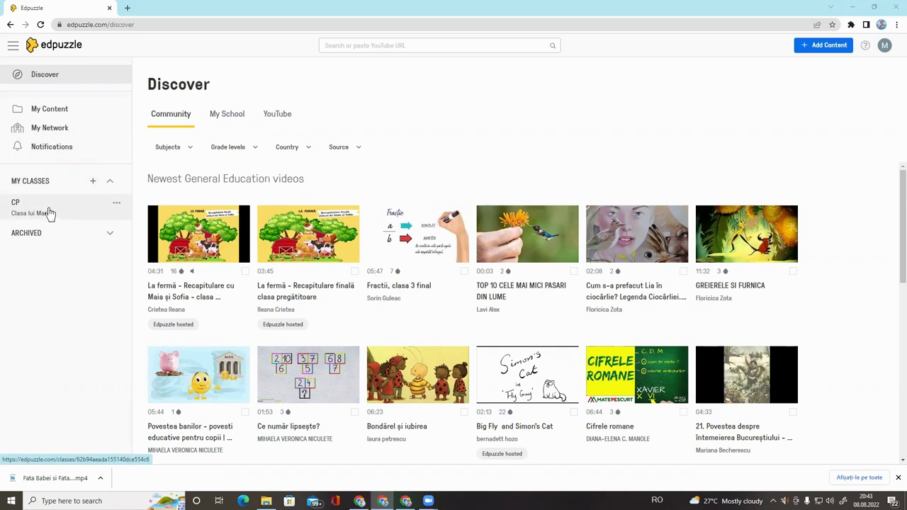
From the Discover page, use the + beside My Classes to start adding a class
{"action": "left_click", "coordinate": [95, 184]}
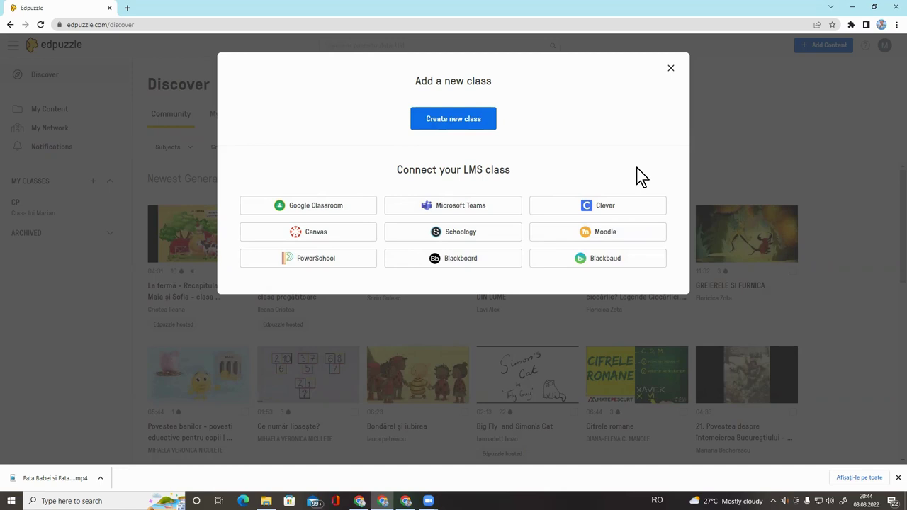
Fill in new class 'Clasa CRED', description 'Clasa probă tutorial', grade level 1st grade
{"action": "left_click", "coordinate": [451, 125]}
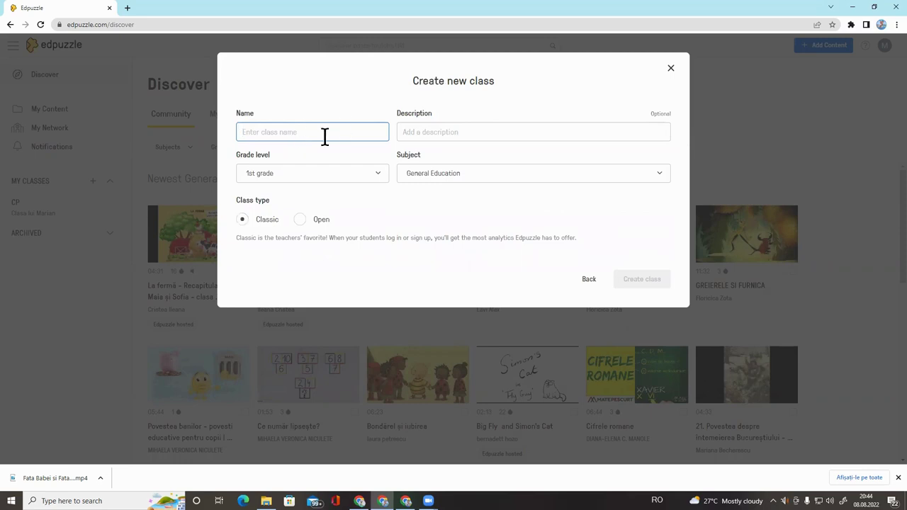
{"action": "type", "text": "Clasa CRED"}
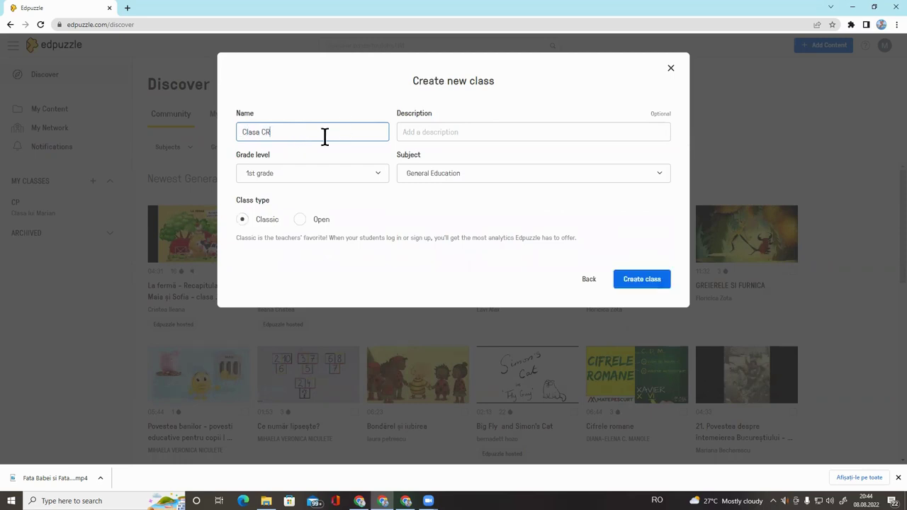
{"action": "left_click", "coordinate": [459, 132]}
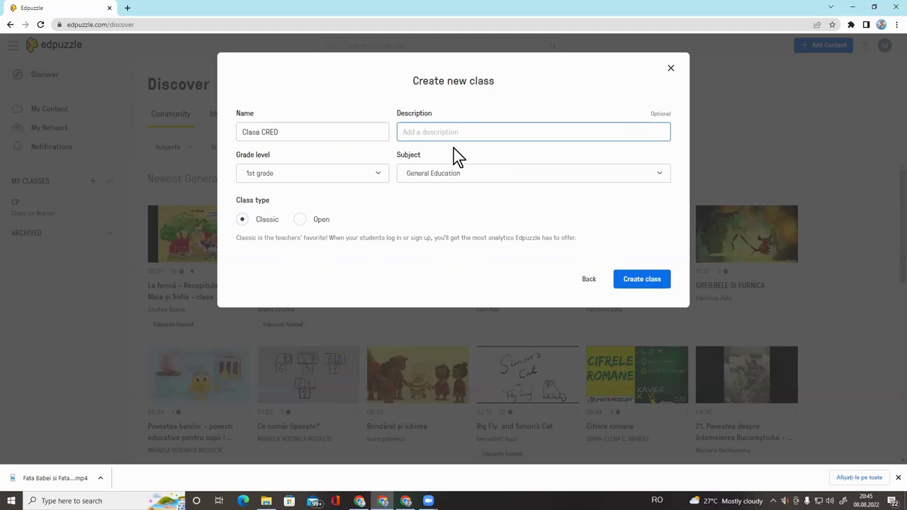
{"action": "type", "text": "Clasa probă tutorial"}
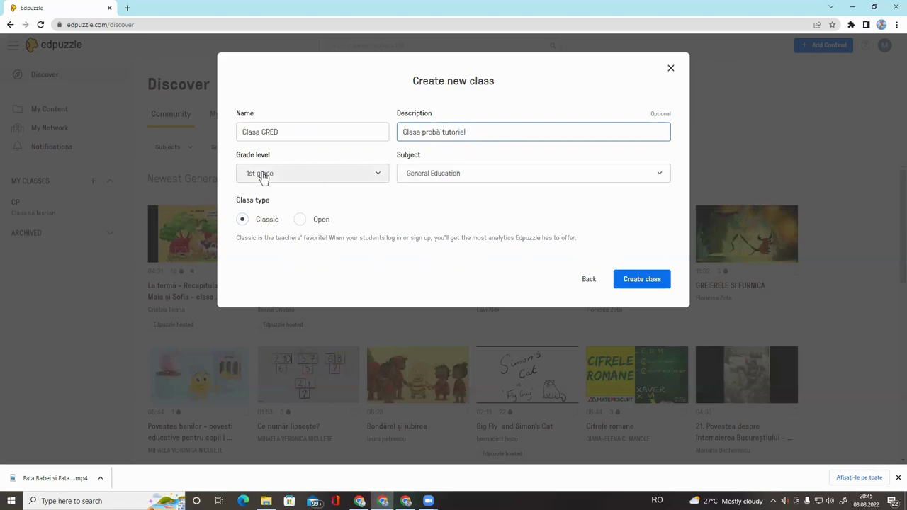
{"action": "left_click", "coordinate": [384, 178]}
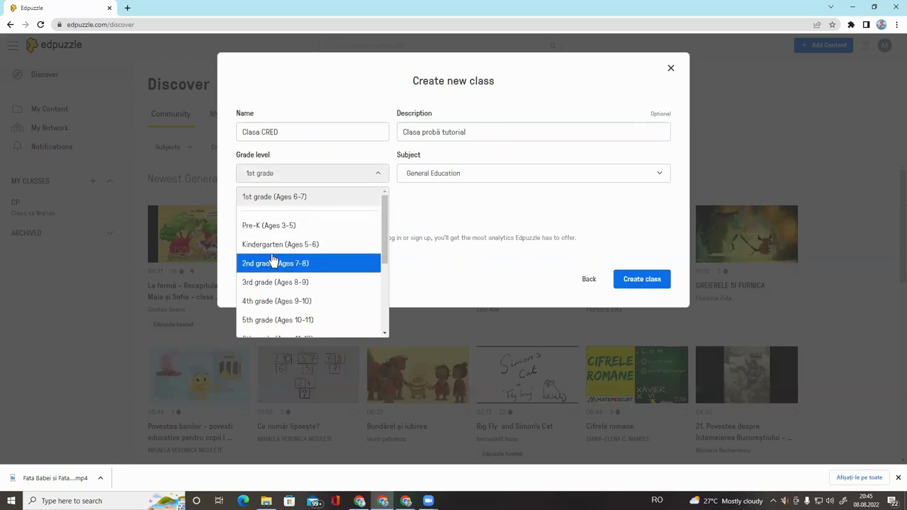
{"action": "left_click", "coordinate": [287, 200]}
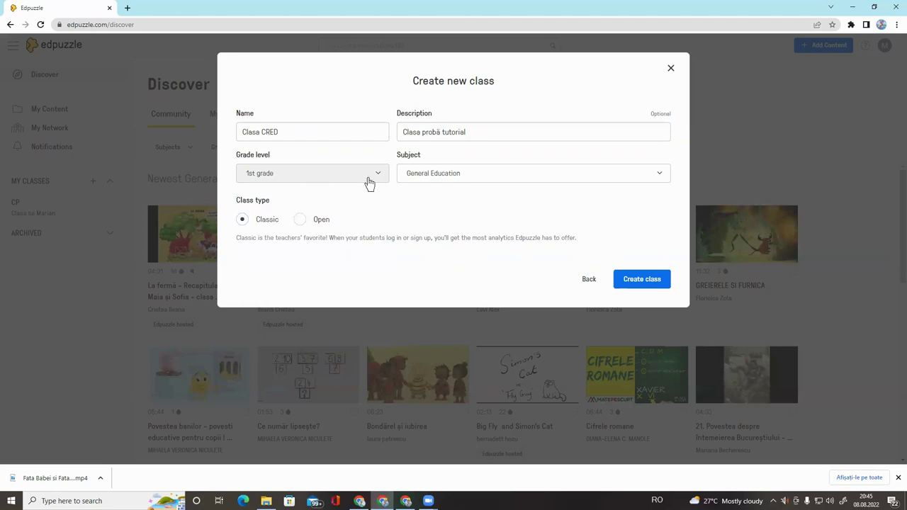
{"action": "left_click", "coordinate": [663, 177]}
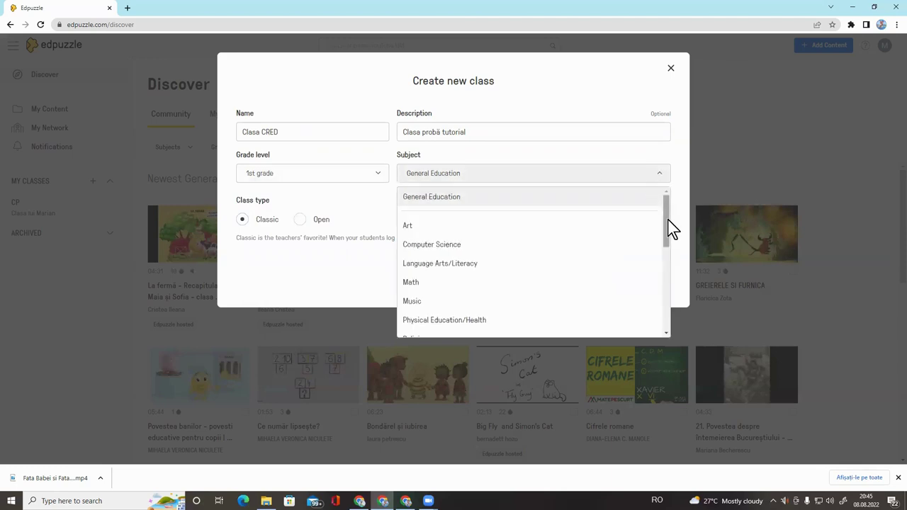
Browse the subject list and keep General Education as the class subject
{"action": "mouse_move", "coordinate": [666, 216]}
{"action": "left_mouse_down"}
{"action": "mouse_move", "coordinate": [667, 284]}
{"action": "mouse_move", "coordinate": [667, 208]}
{"action": "mouse_move", "coordinate": [668, 318]}
{"action": "mouse_move", "coordinate": [672, 233]}
{"action": "mouse_move", "coordinate": [672, 225]}
{"action": "mouse_move", "coordinate": [668, 283]}
{"action": "mouse_move", "coordinate": [662, 203]}
{"action": "left_mouse_up"}
{"action": "left_click", "coordinate": [508, 199]}
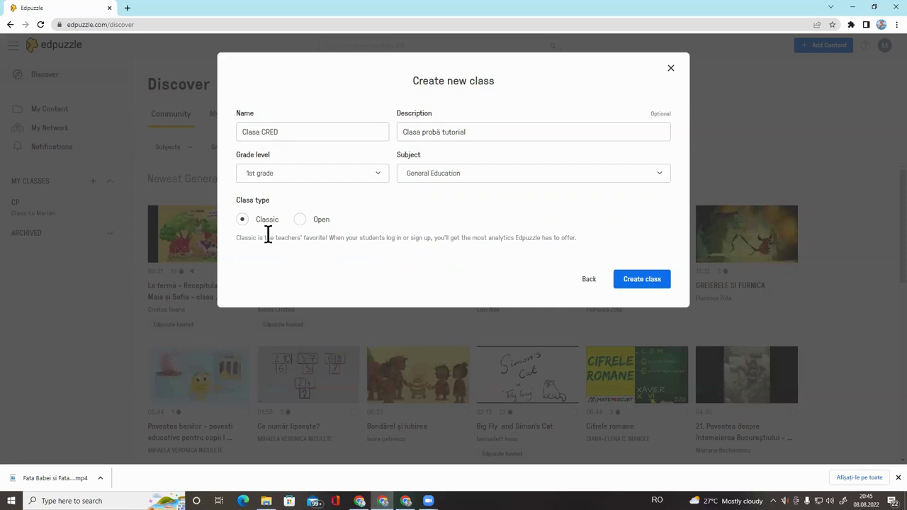
Set the class type to Open so students join with only a class code
{"action": "left_click", "coordinate": [301, 221]}
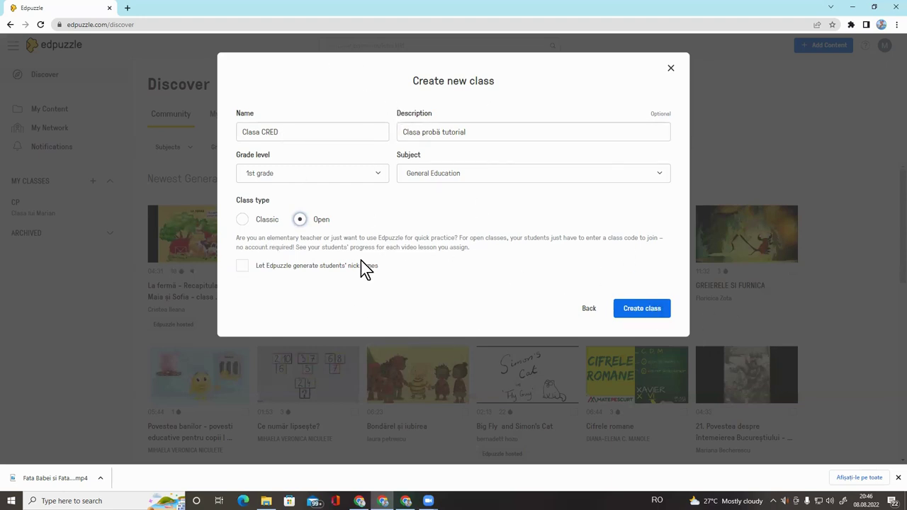
Create Clasa CRED and glance at its class options menu without choosing anything
{"action": "left_click", "coordinate": [647, 316]}
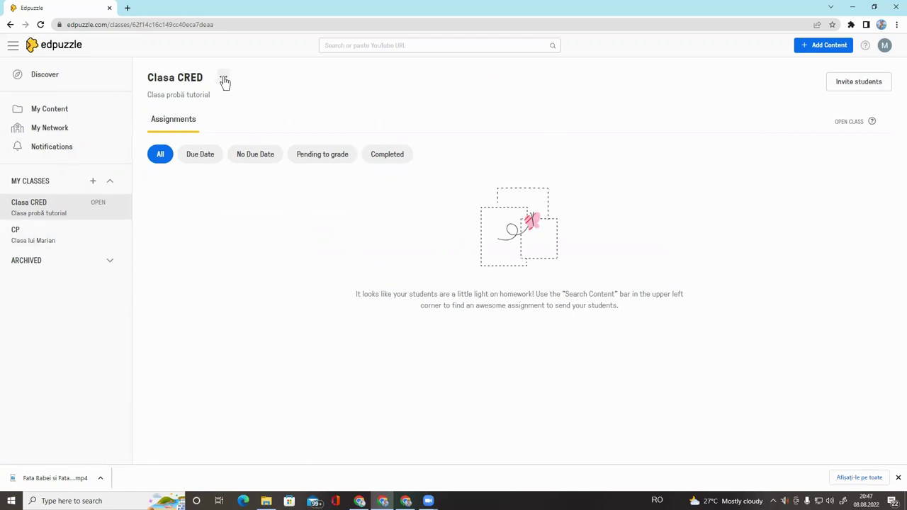
{"action": "left_click", "coordinate": [224, 80]}
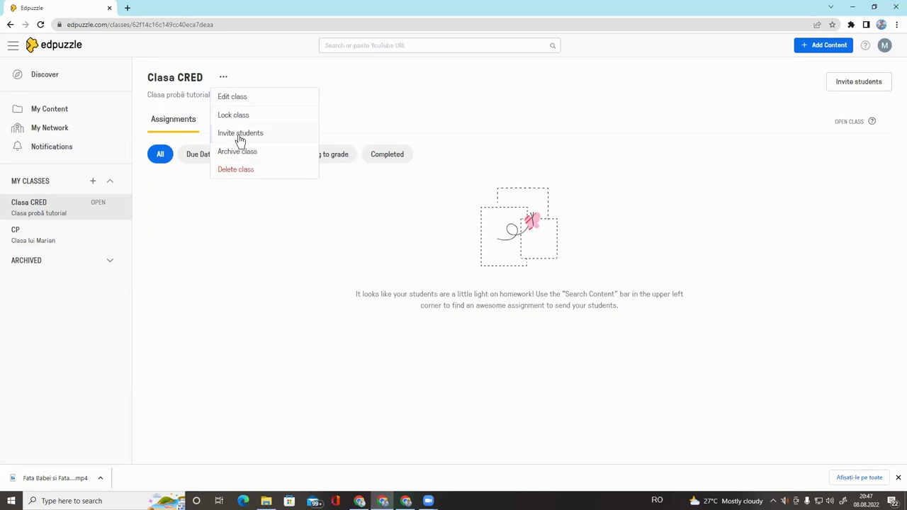
{"action": "left_click", "coordinate": [808, 276]}
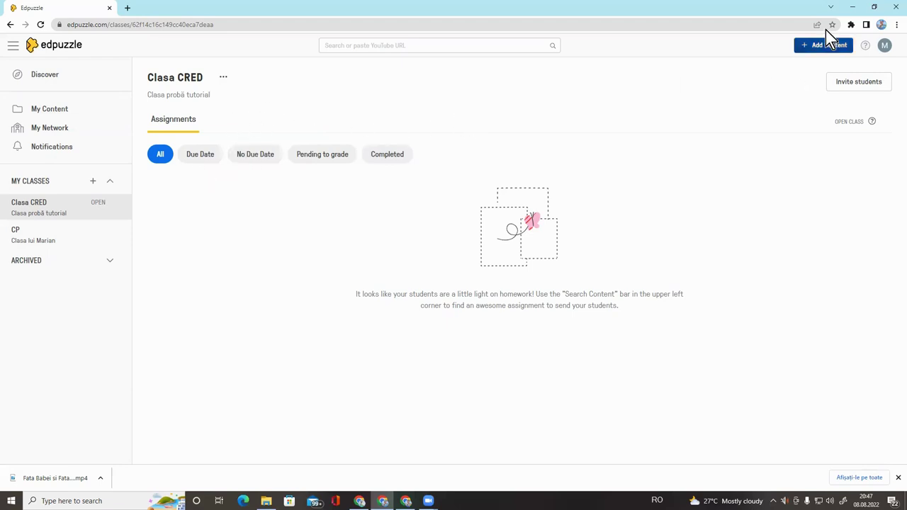
Show the open-class joining instructions and copy Clasa CRED's join code
{"action": "left_click", "coordinate": [863, 87]}
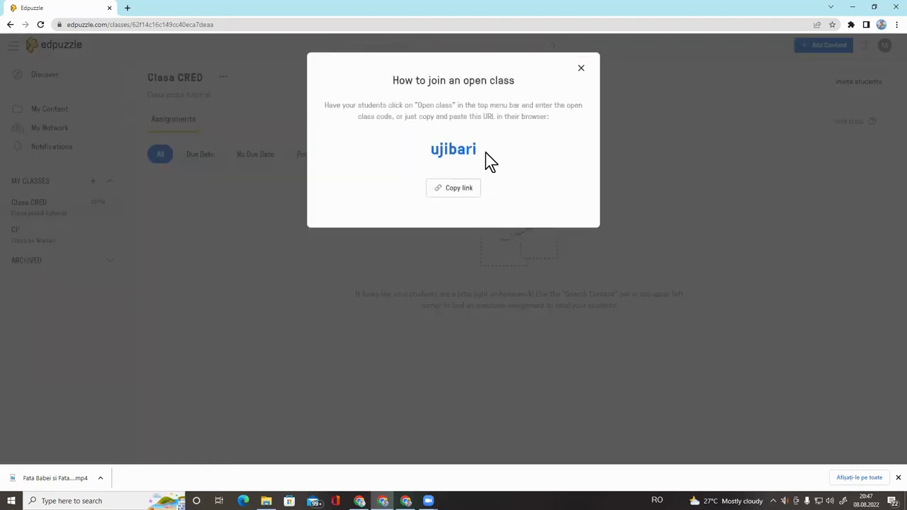
{"action": "left_click_drag", "start_coordinate": [485, 153], "coordinate": [428, 153]}
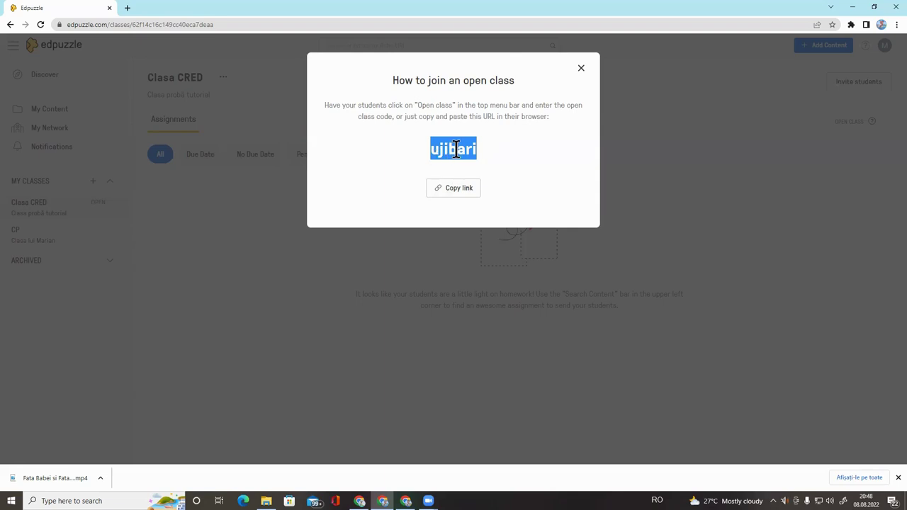
{"action": "right_click", "coordinate": [456, 149]}
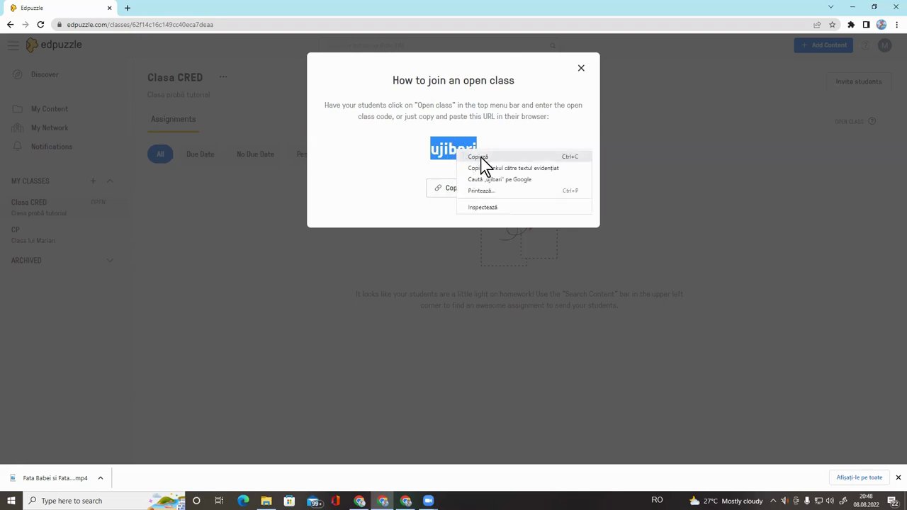
{"action": "left_click", "coordinate": [485, 163]}
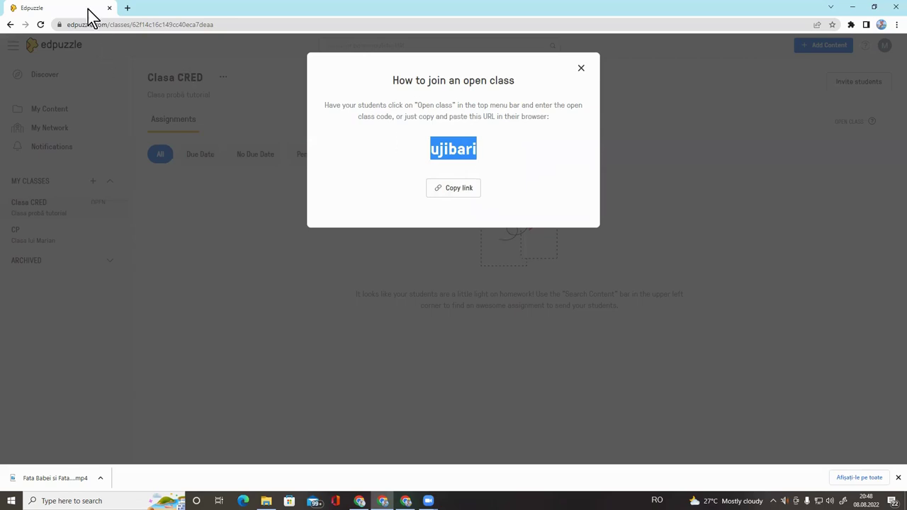
Minimize the teacher's browser and launch Chrome under the student profile
{"action": "left_click", "coordinate": [853, 9]}
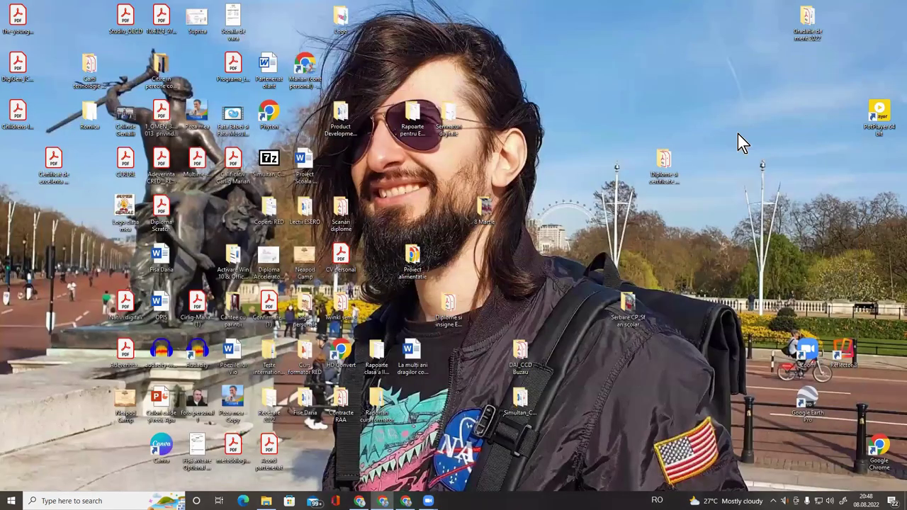
{"action": "double_click", "coordinate": [882, 454]}
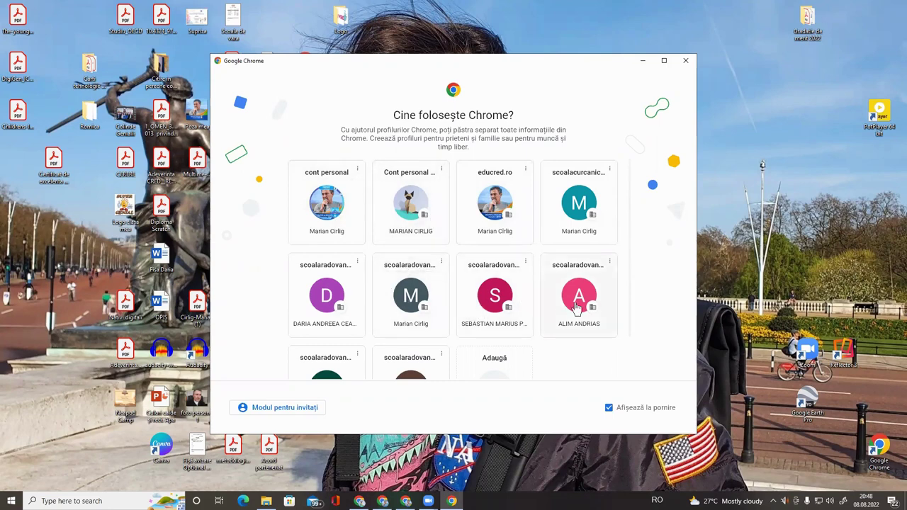
{"action": "left_click", "coordinate": [576, 304]}
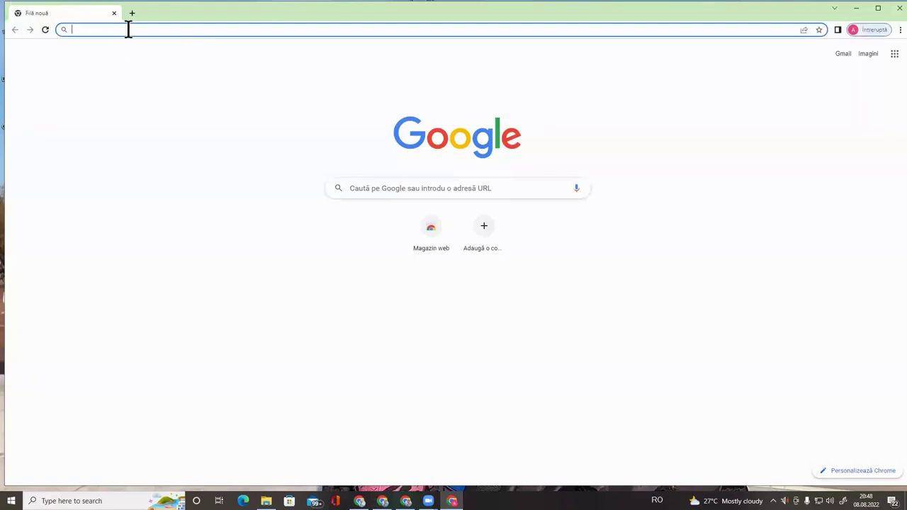
Load edpuzzle.com in the student's browser
{"action": "type", "text": "ed"}
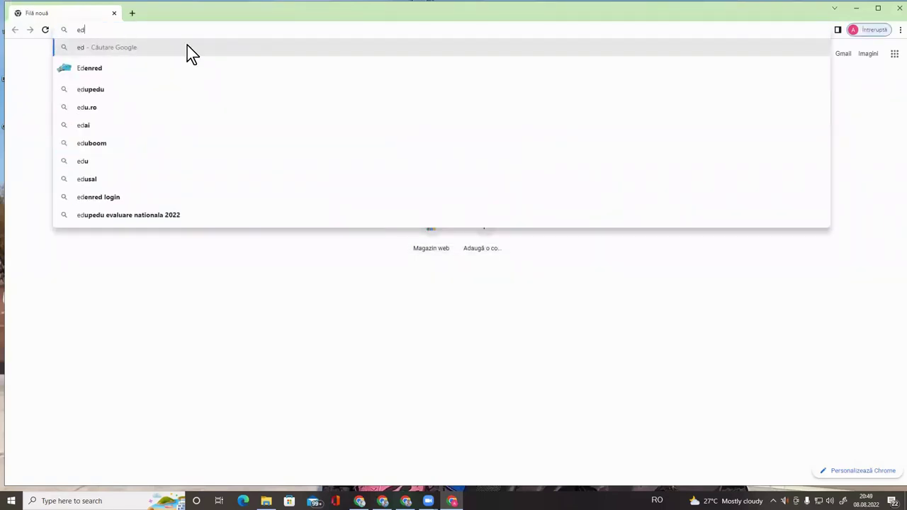
{"action": "type", "text": "puzzle"}
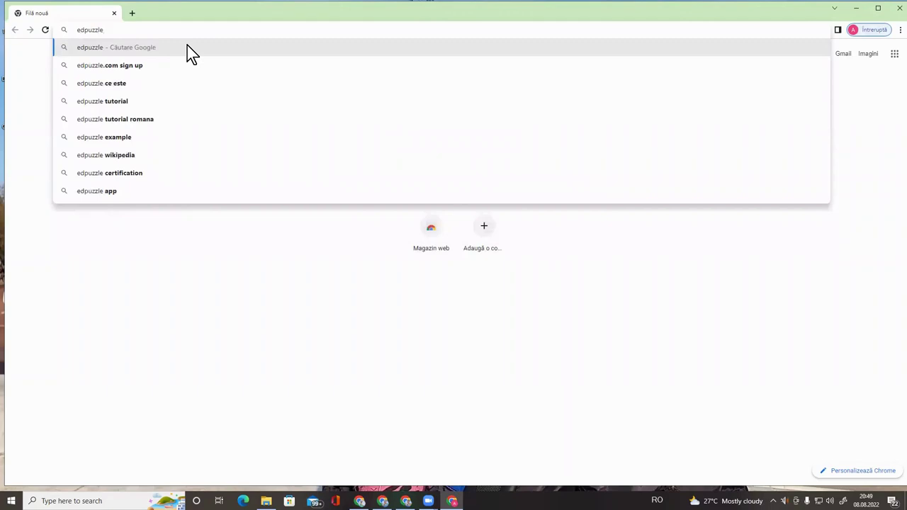
{"action": "type", "text": ".com"}
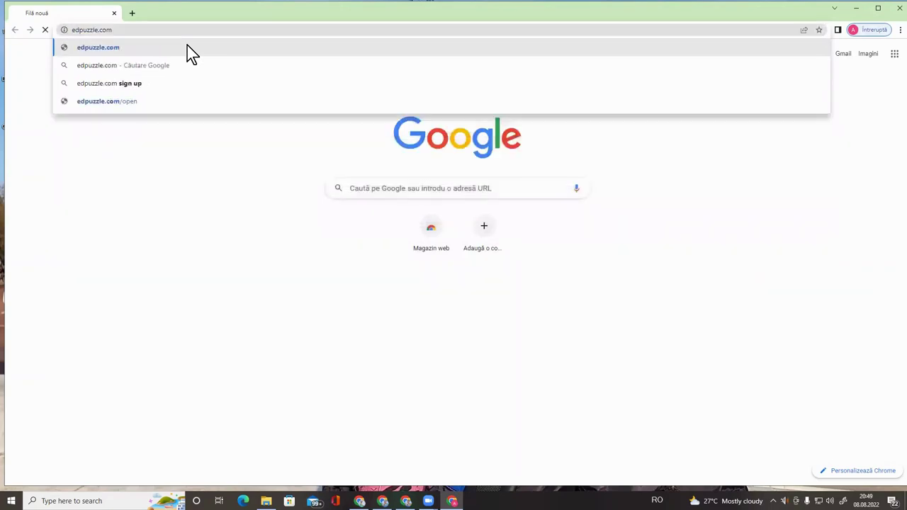
{"action": "key", "text": "Return"}
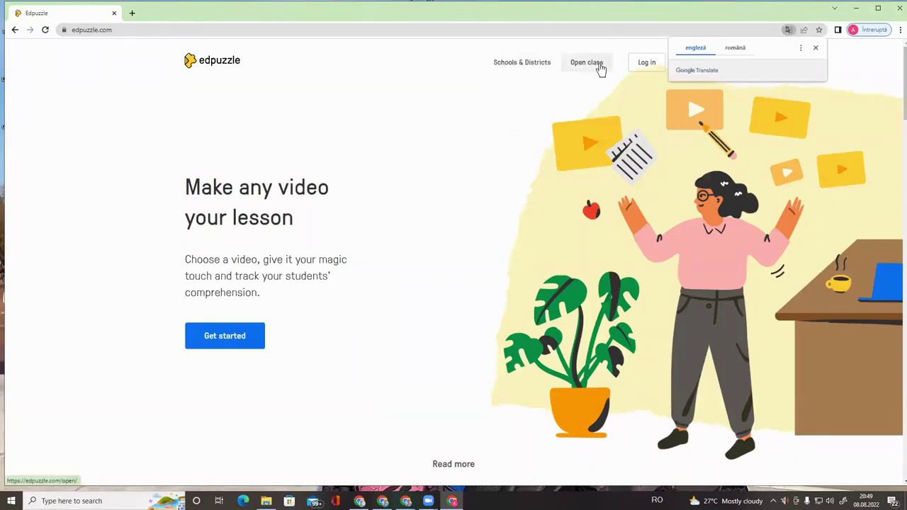
Find Clasa CRED on the Open class page by its join code and enter the student's nickname
{"action": "left_click", "coordinate": [589, 62]}
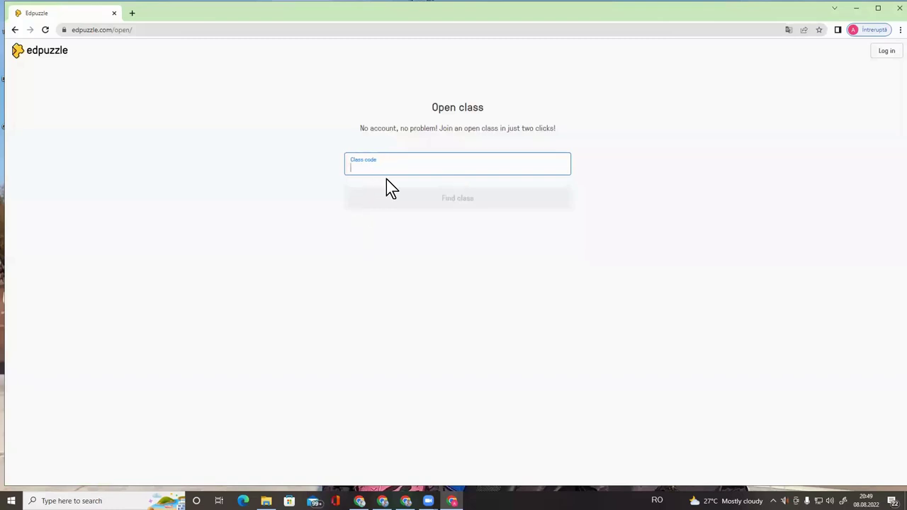
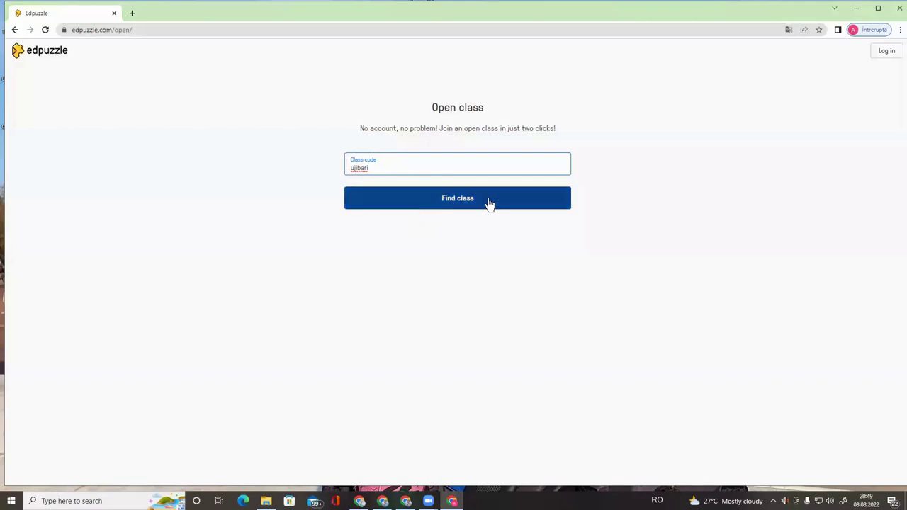
{"action": "left_click", "coordinate": [460, 203]}
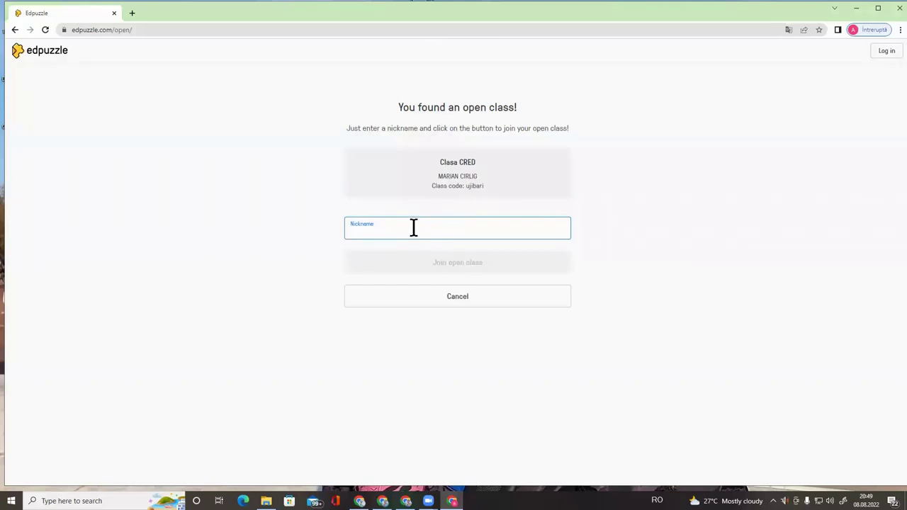
{"action": "type", "text": "Alim A"}
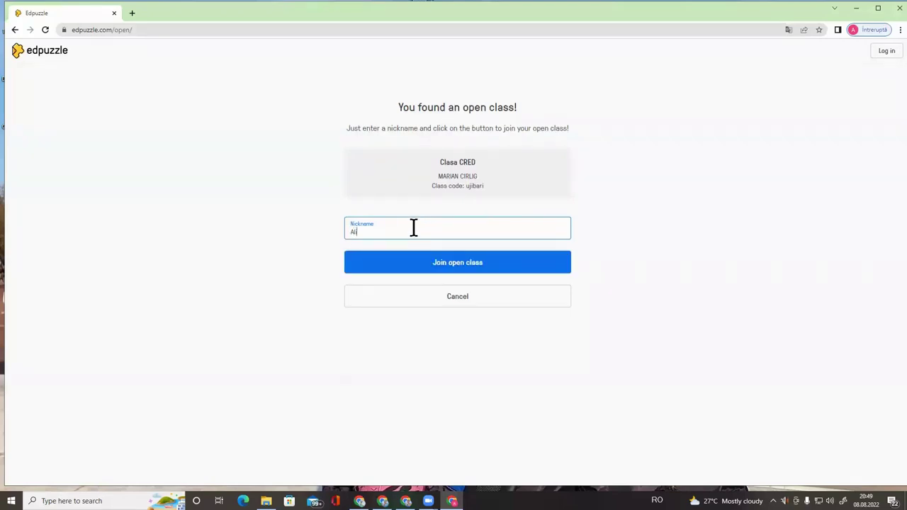
Join Clasa CRED as the student, then close the teacher's joining instructions dialog
{"action": "left_click", "coordinate": [488, 268]}
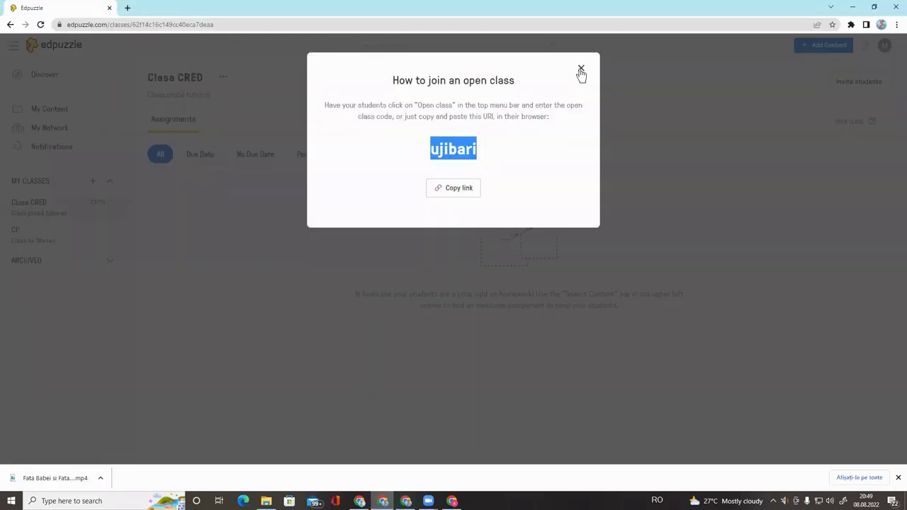
{"action": "left_click", "coordinate": [580, 70]}
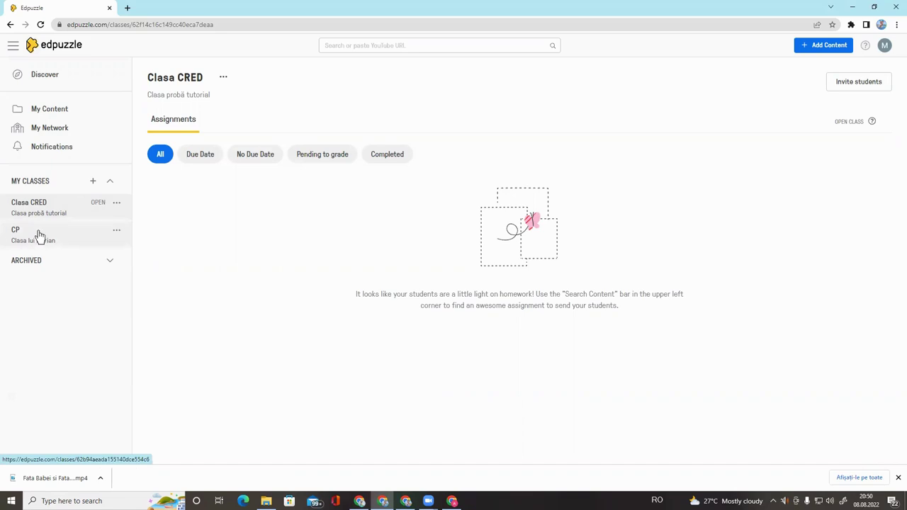
Switch between the Clasa CRED and CP classes, ending on CP's four in-progress assignments
{"action": "left_click", "coordinate": [40, 236]}
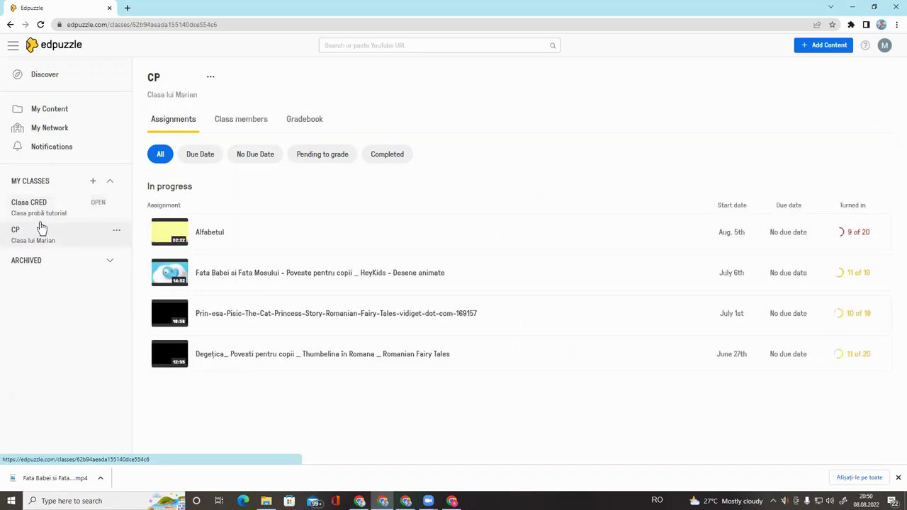
{"action": "left_click", "coordinate": [46, 211]}
{"action": "left_click", "coordinate": [45, 249]}
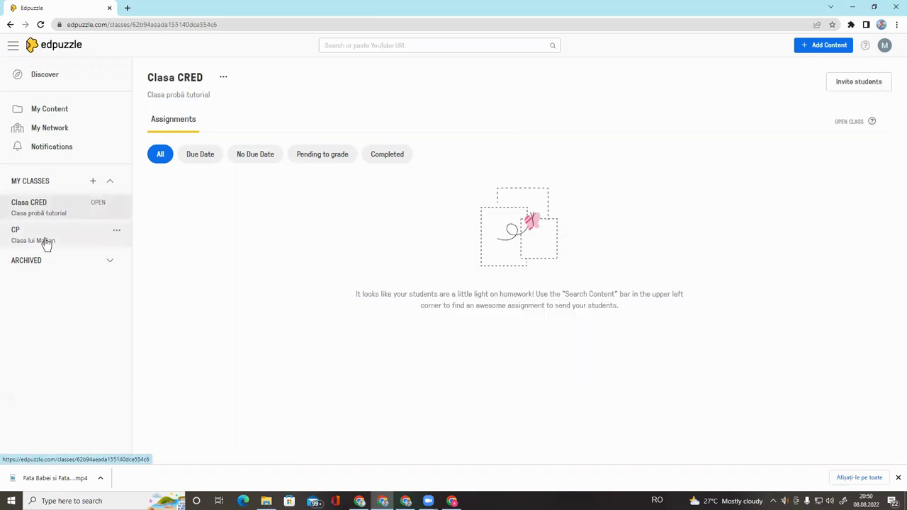
{"action": "left_click", "coordinate": [45, 211]}
{"action": "left_click", "coordinate": [34, 241]}
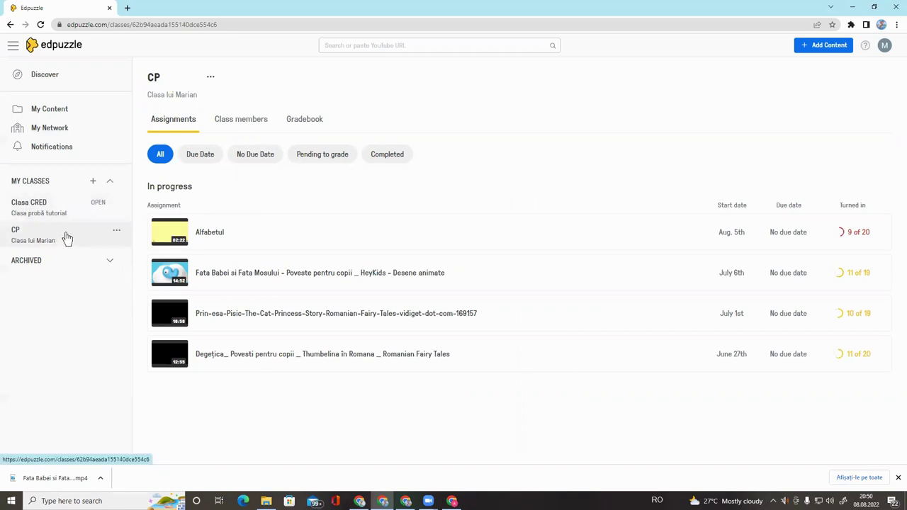
Review the CP class's list of class members
{"action": "left_click", "coordinate": [246, 125]}
{"action": "scroll", "coordinate": [247, 181], "scroll_direction": "down", "scroll_amount": 5}
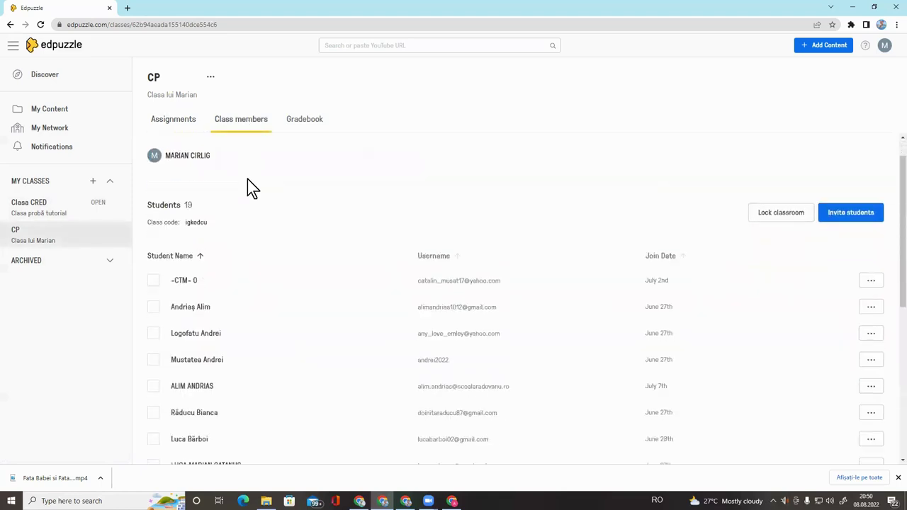
{"action": "scroll", "coordinate": [258, 234], "scroll_direction": "up", "scroll_amount": 4}
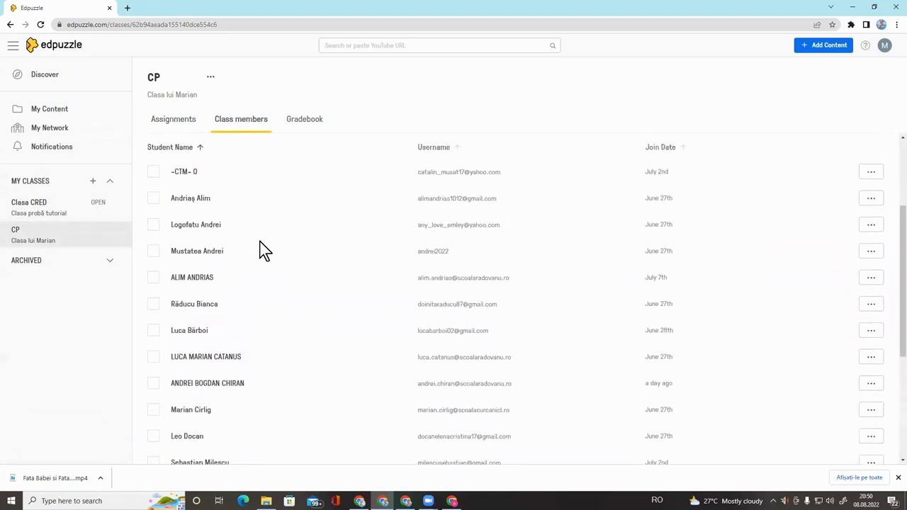
Show the CP gradebook for the range from May 10th to Aug. 8th
{"action": "left_click", "coordinate": [312, 124]}
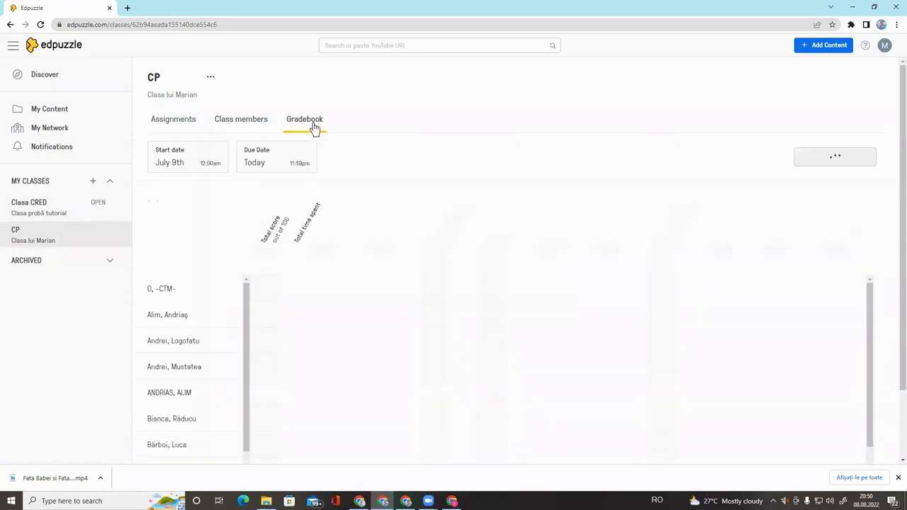
{"action": "left_click", "coordinate": [201, 163]}
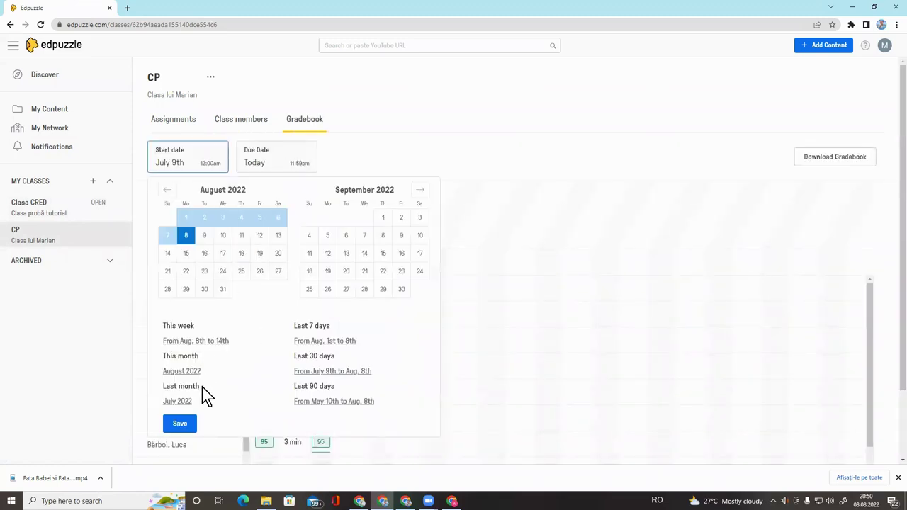
{"action": "left_click", "coordinate": [317, 402]}
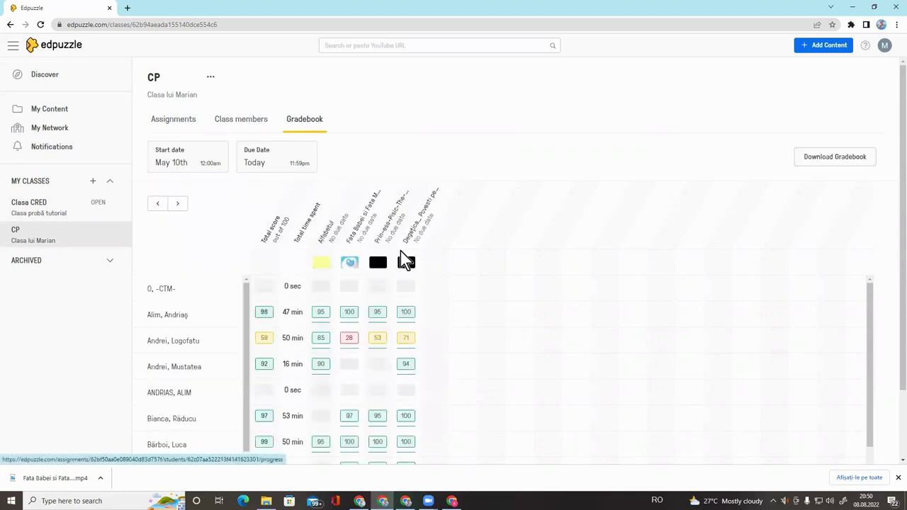
{"action": "scroll", "coordinate": [404, 260], "scroll_direction": "down", "scroll_amount": 2}
{"action": "scroll", "coordinate": [403, 257], "scroll_direction": "up", "scroll_amount": 1}
{"action": "scroll", "coordinate": [402, 256], "scroll_direction": "up", "scroll_amount": 1}
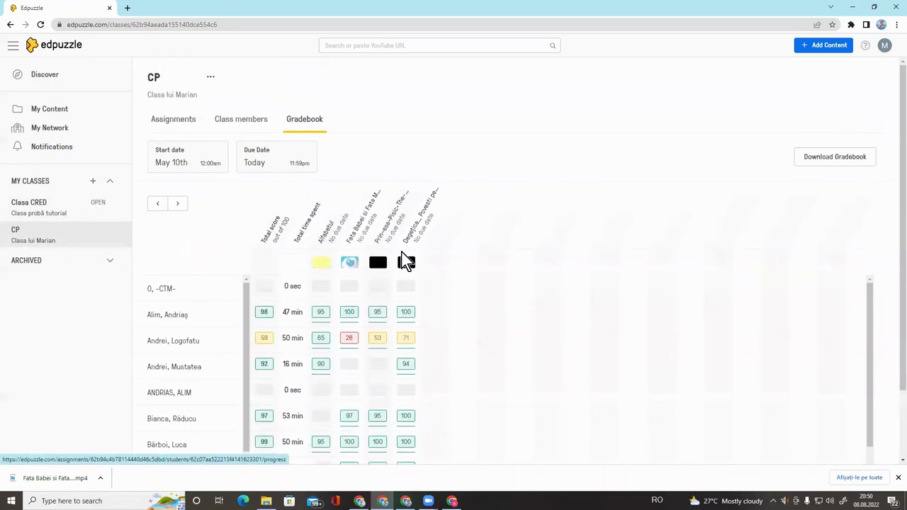
{"action": "scroll", "coordinate": [405, 261], "scroll_direction": "down", "scroll_amount": 2}
{"action": "scroll", "coordinate": [405, 260], "scroll_direction": "up", "scroll_amount": 1}
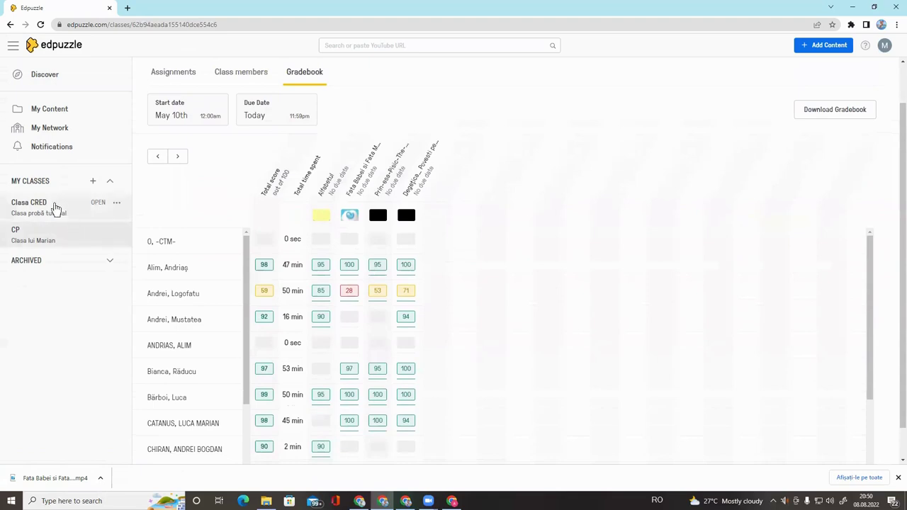
Return to the Clasa CRED class page, whose assignments list is still empty
{"action": "left_click", "coordinate": [39, 206]}
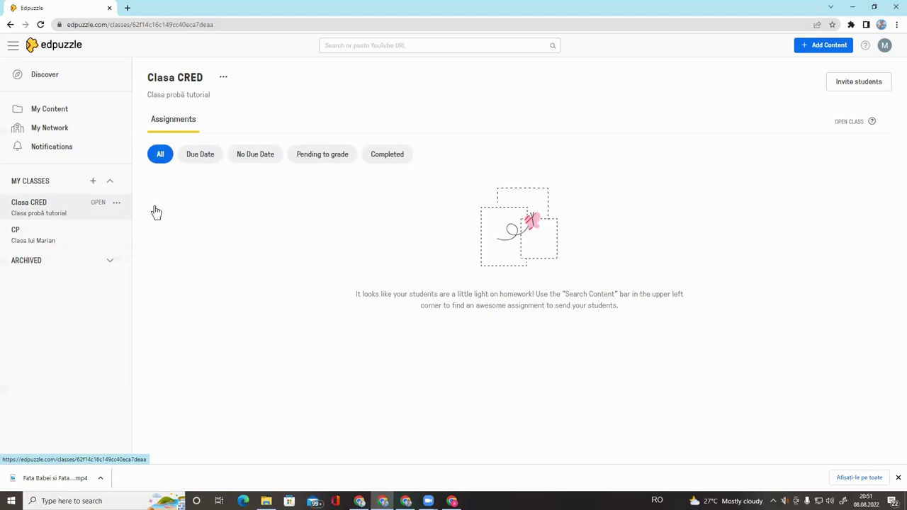
Go to My Content to see the five saved videos, including Alfabetul
{"action": "left_click", "coordinate": [59, 112]}
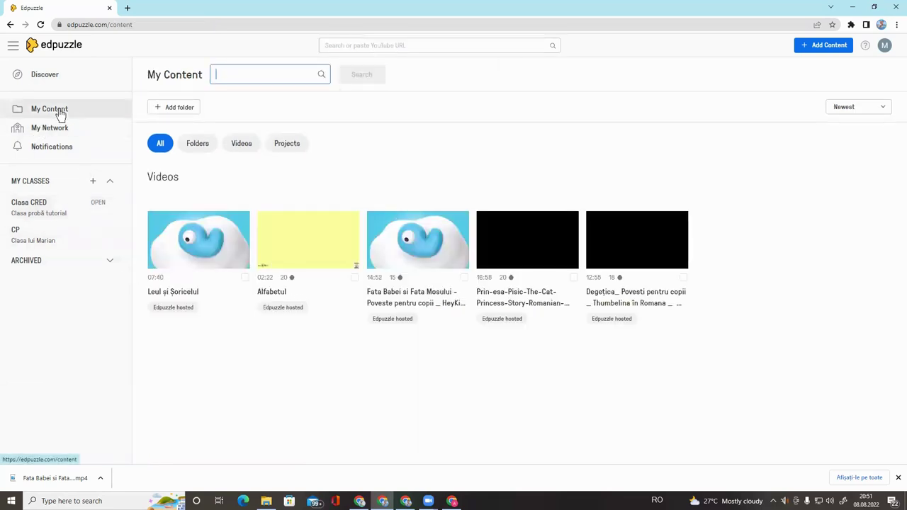